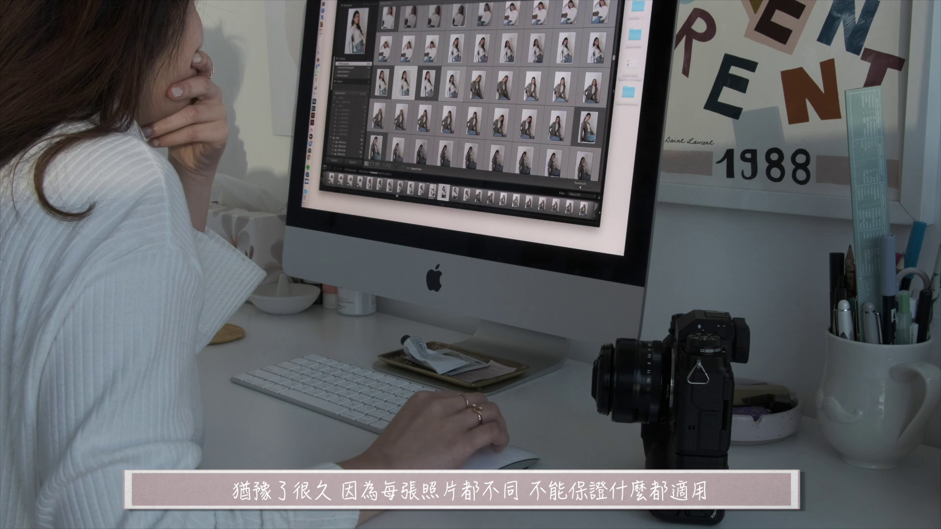
scroll(490, 88, up, 2)
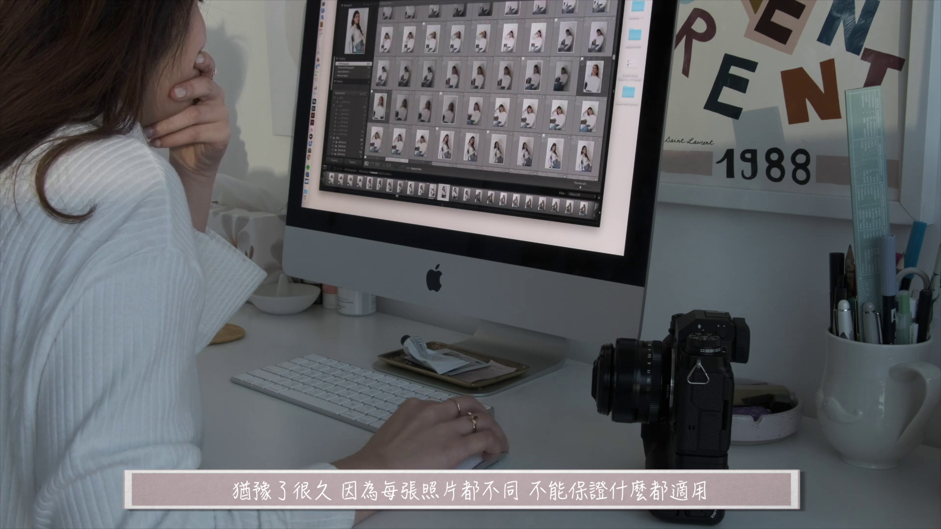
key(e)
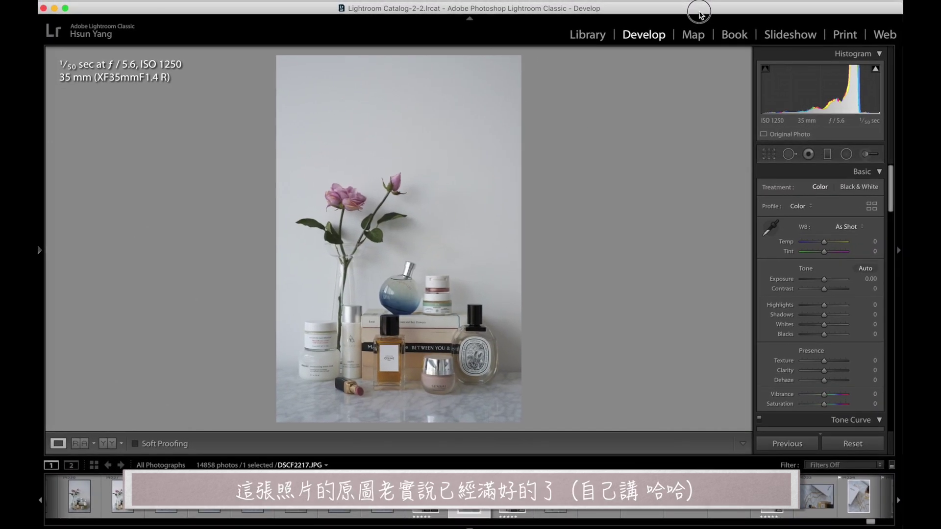
- Shape the product photo's tone curve with Highlights -34, Lights +39, Darks +21 and Shadows -17, and compare before and after
scroll(825, 377, down, 6)
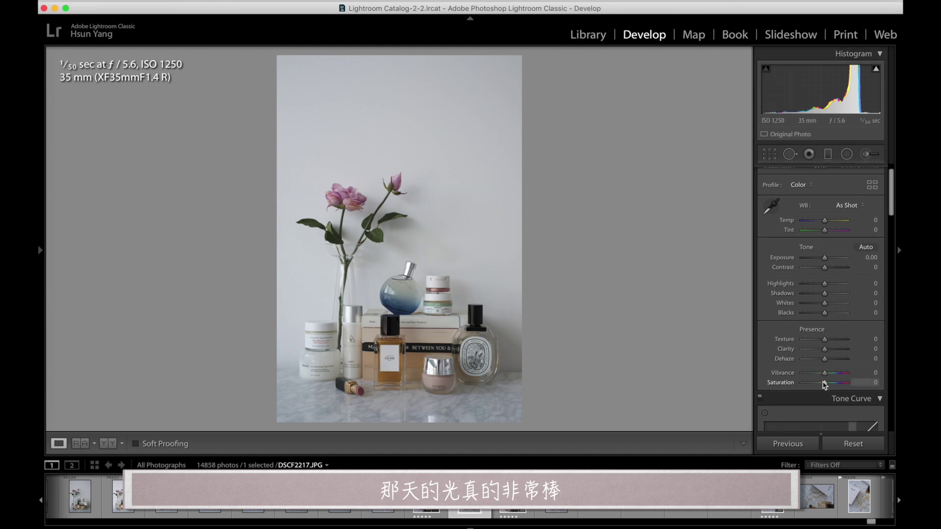
mouse_move(826, 375)
mouse_down()
mouse_move(840, 387)
mouse_move(822, 401)
mouse_up()
click(109, 445)
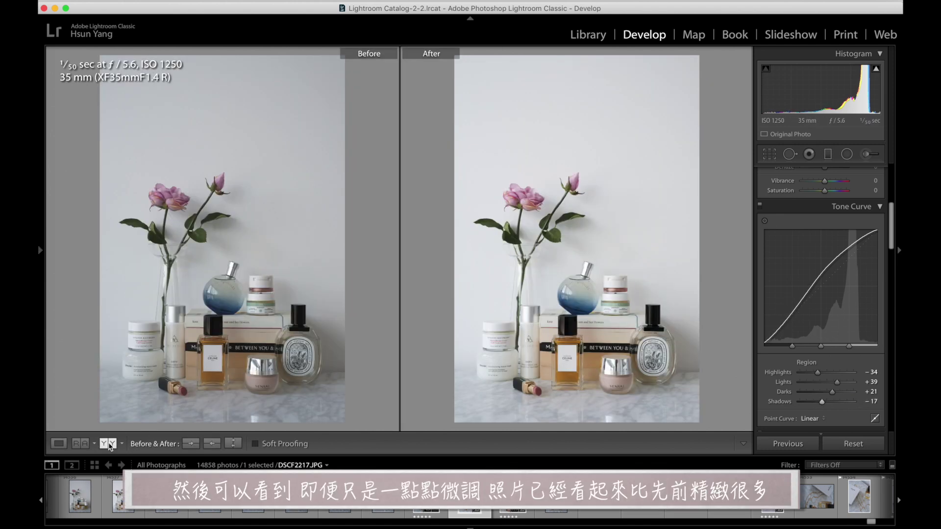
key(y)
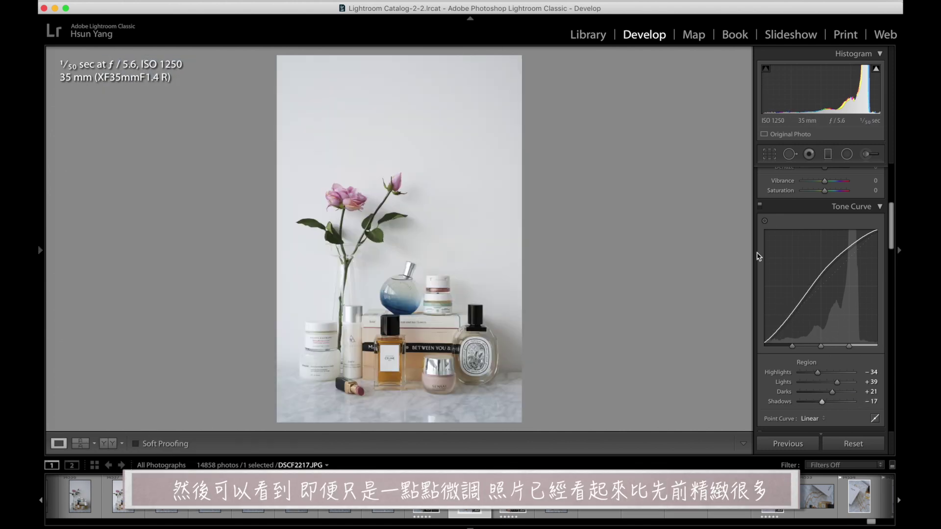
- Soften the product photo's tone with Contrast -59, Highlights -81, Shadows -14, Whites +21 and Blacks -38
scroll(808, 232, up, 5)
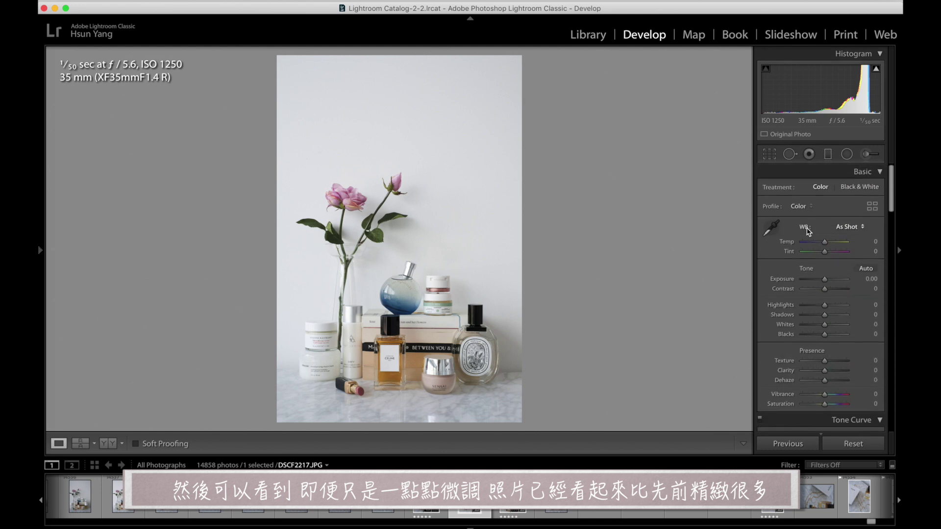
click(826, 292)
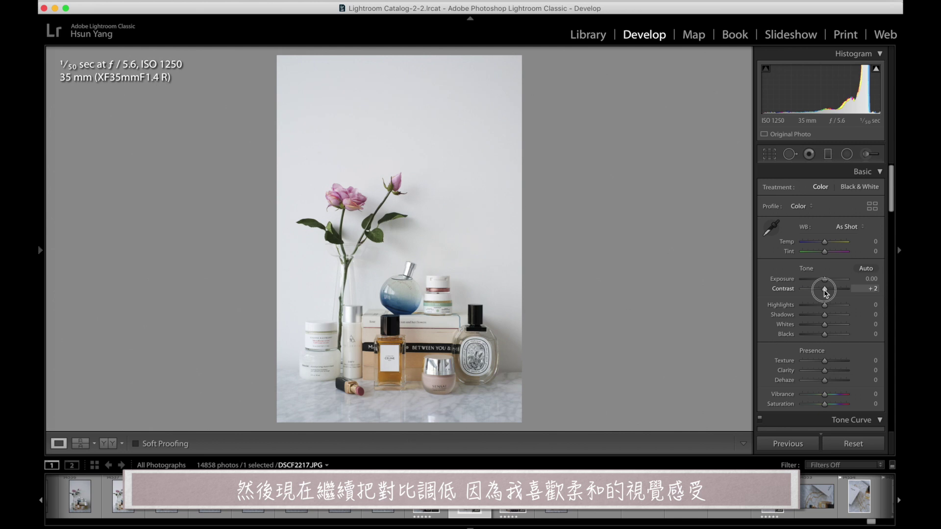
mouse_move(826, 292)
mouse_down()
mouse_move(809, 294)
mouse_move(816, 307)
mouse_move(802, 311)
mouse_move(814, 292)
mouse_up()
click(825, 306)
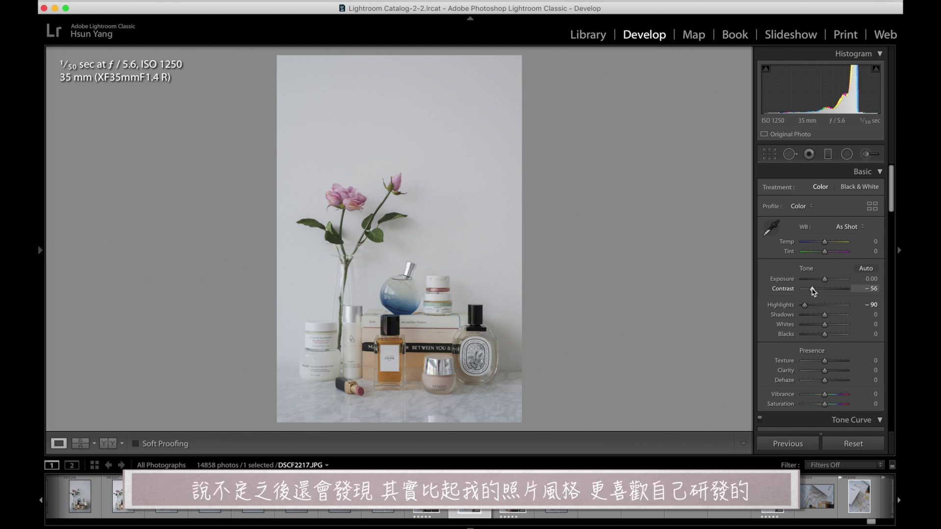
drag(805, 305, 829, 329)
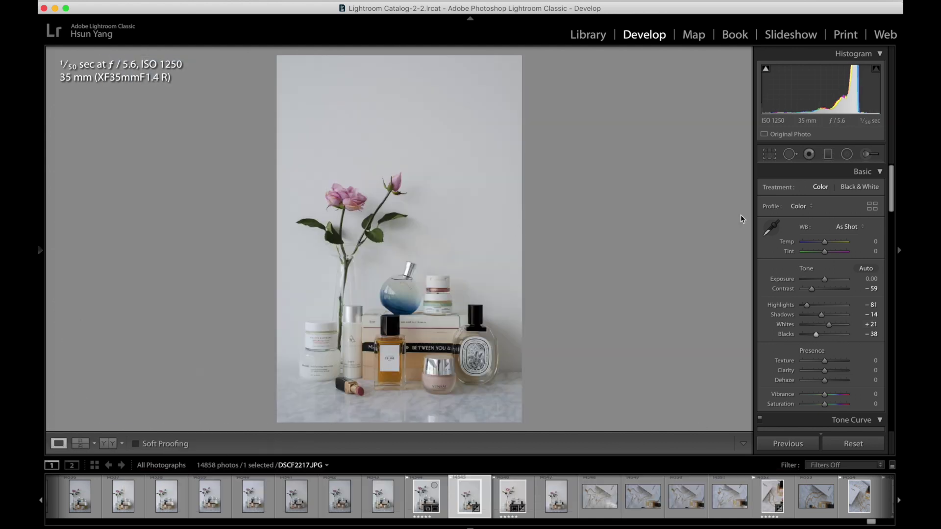
key(y)
- Warm and brighten the product photo with Temp +5 and Exposure +0.10, and set Highlights to -89 and Contrast to -68
drag(809, 304, 827, 283)
click(826, 279)
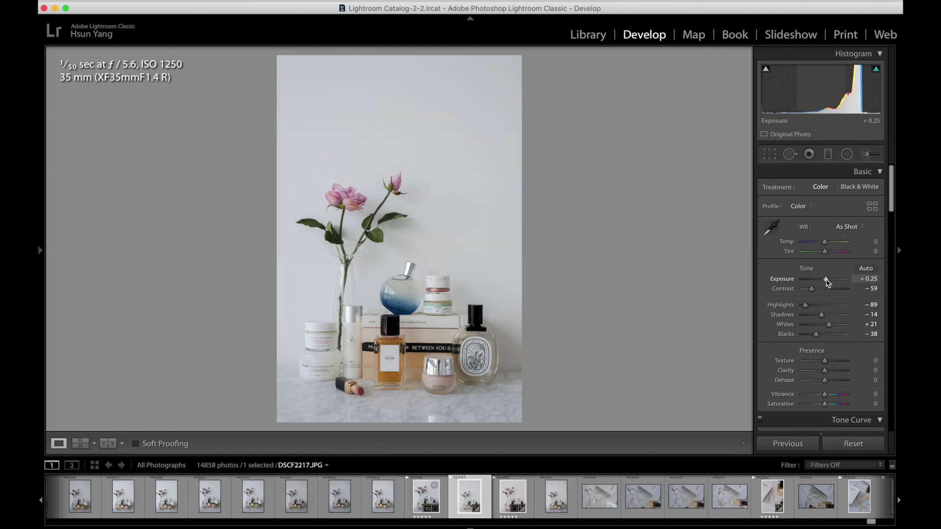
drag(825, 242, 829, 245)
drag(826, 279, 825, 280)
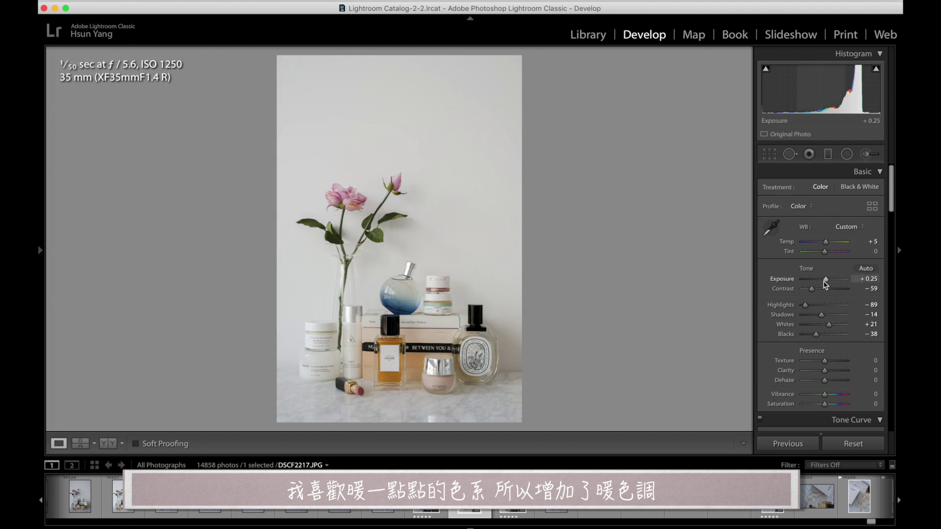
- Fine-tune the product photo to Saturation -12, Vibrance +2, Exposure -0.05, Contrast -75, Highlights -84 and Shadows -22
scroll(830, 400, down, 2)
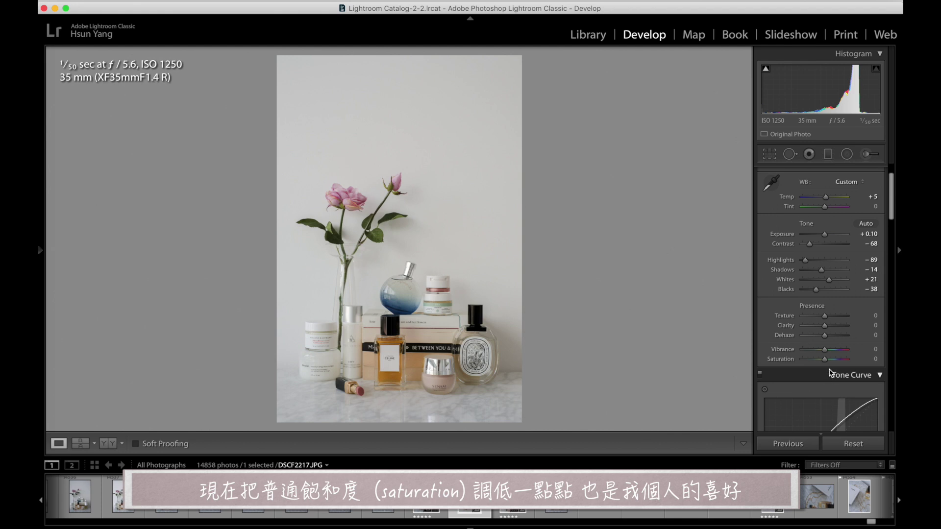
drag(825, 360, 825, 363)
scroll(826, 333, up, 2)
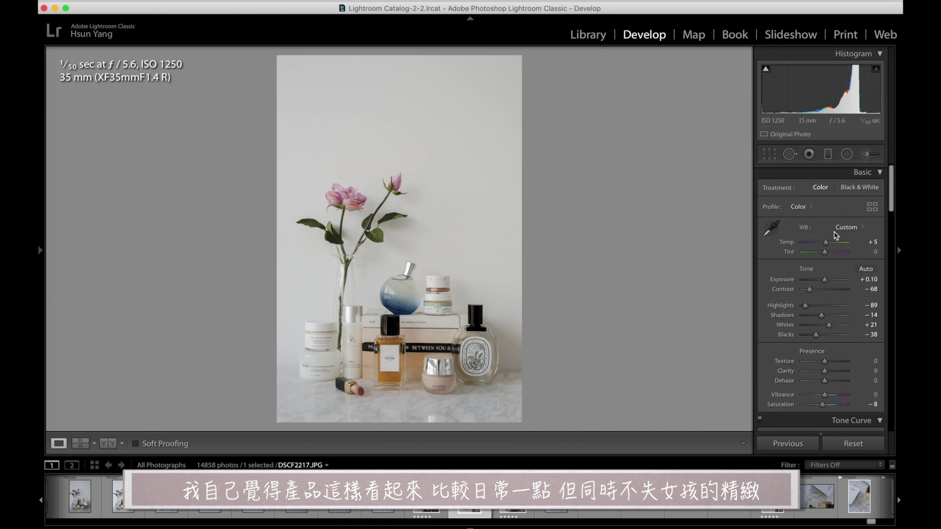
drag(816, 280, 815, 280)
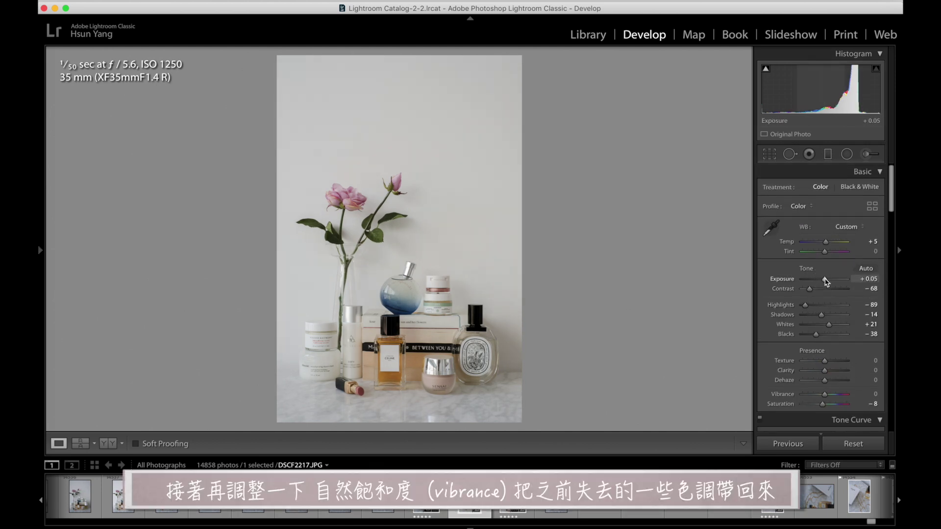
drag(825, 395, 826, 397)
drag(805, 305, 820, 315)
drag(825, 279, 826, 282)
- Lower the orange saturation to about -13 to tone down the amber perfume bottle, and set the sharpening amount to 34
scroll(828, 352, down, 5)
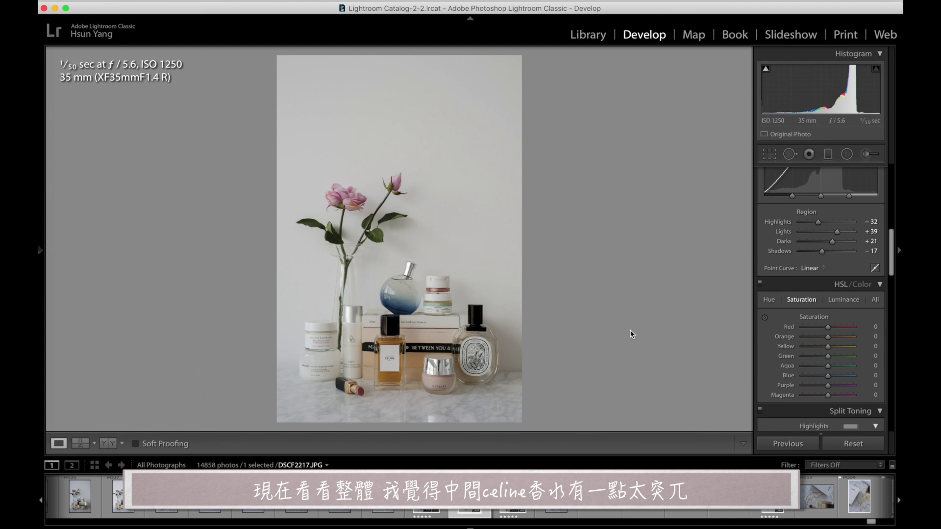
drag(828, 337, 825, 340)
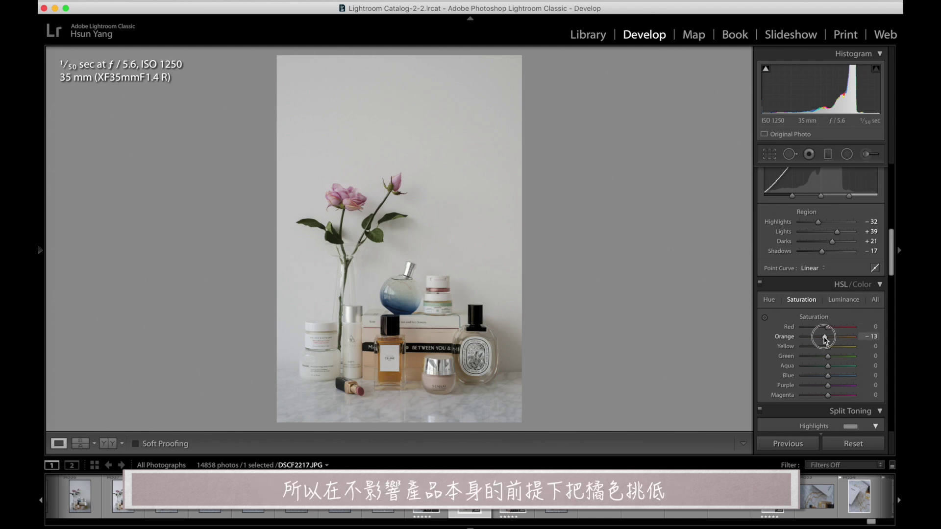
scroll(850, 328, down, 5)
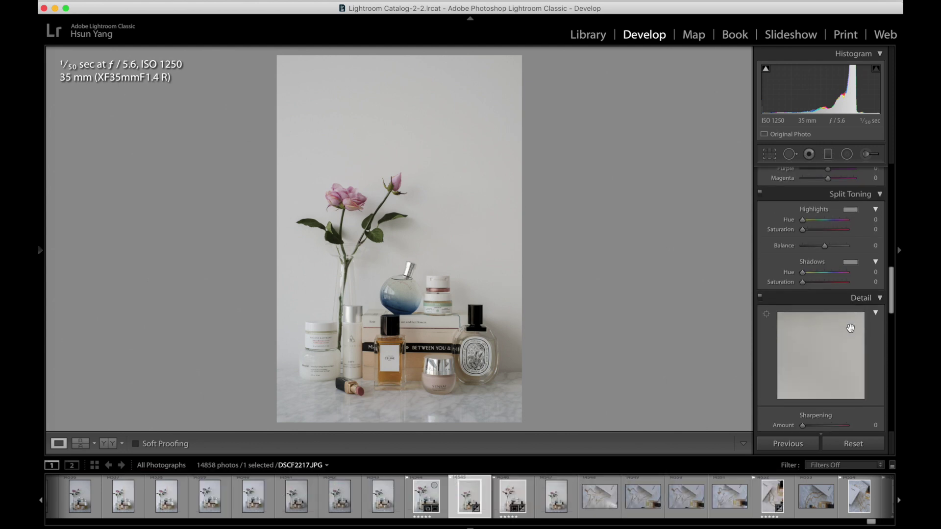
scroll(851, 328, down, 2)
drag(802, 309, 813, 312)
- Straighten the product photo by 0.23, crop it tighter around the products at the original aspect, and compare before and after
scroll(814, 312, up, 10)
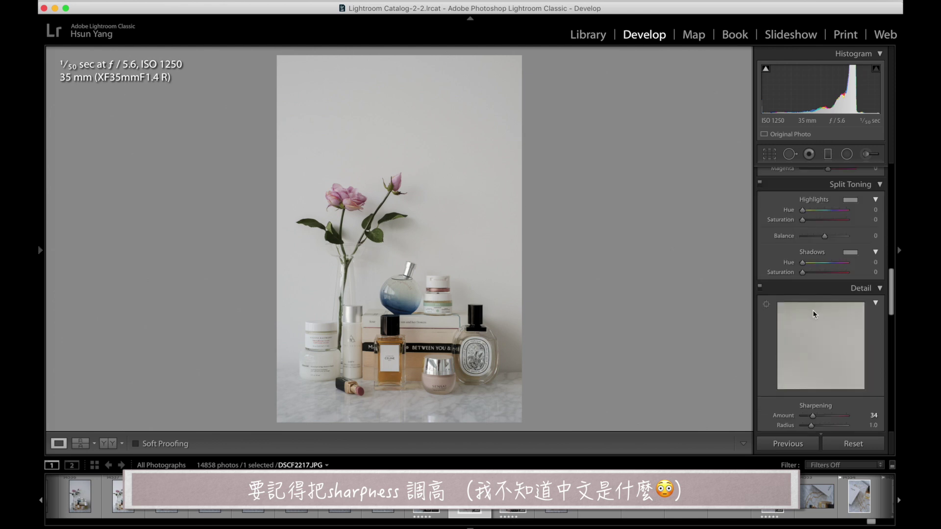
scroll(812, 311, up, 5)
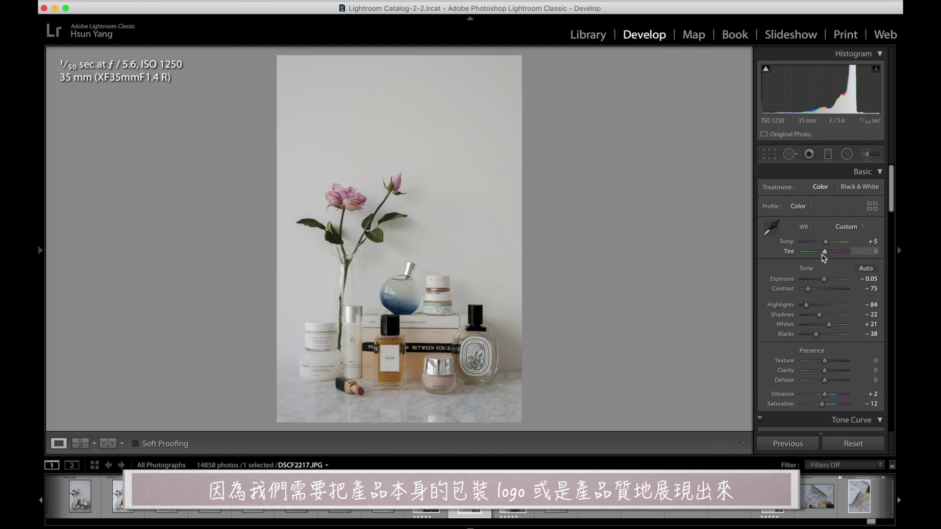
click(770, 155)
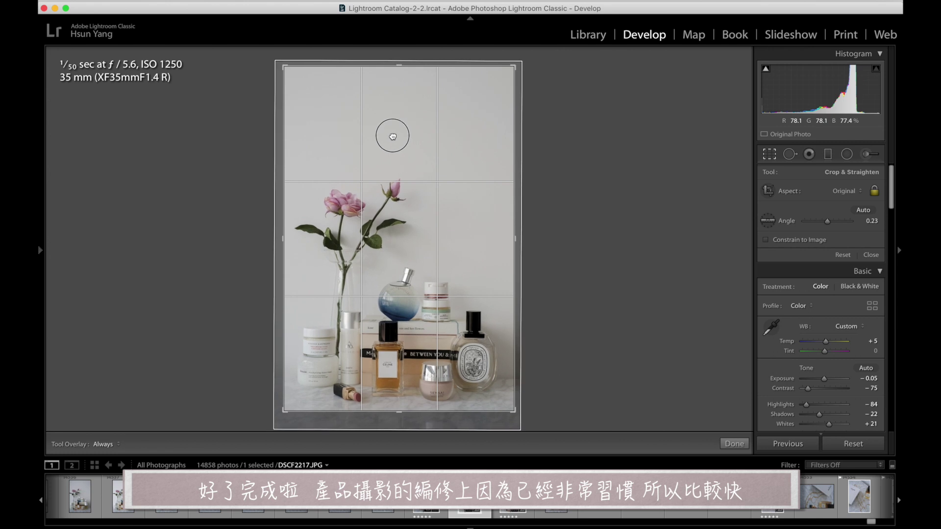
key(Return)
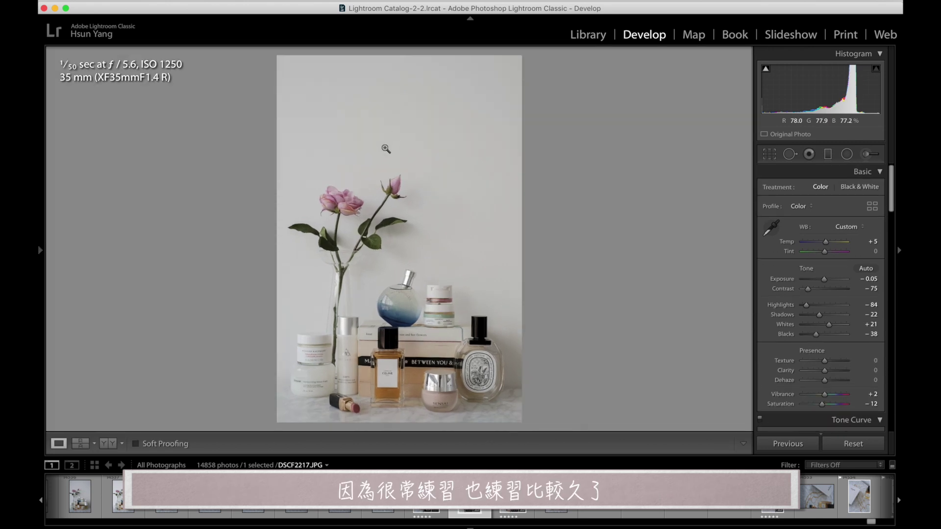
click(108, 446)
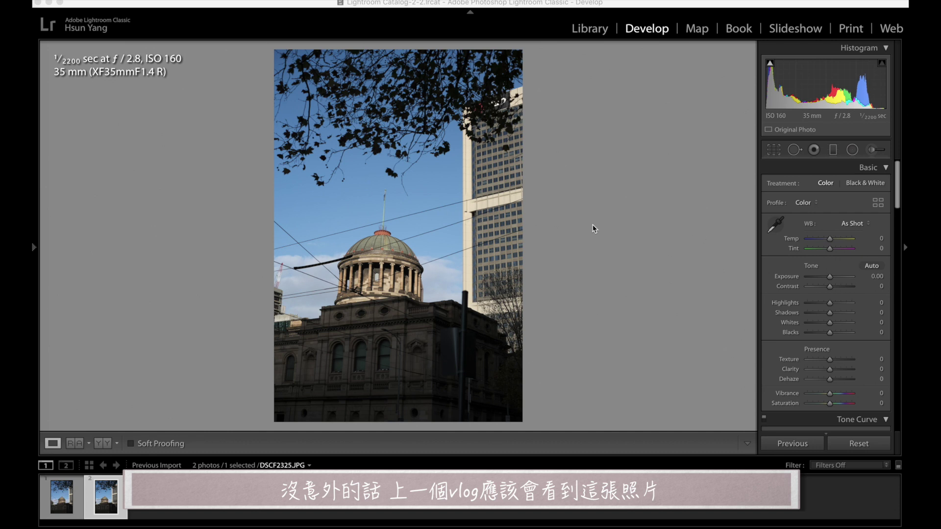
- Adjust the domed building photo's tone curve to Highlights -20, Lights +11, Darks -18 and Shadows +14
scroll(811, 319, down, 10)
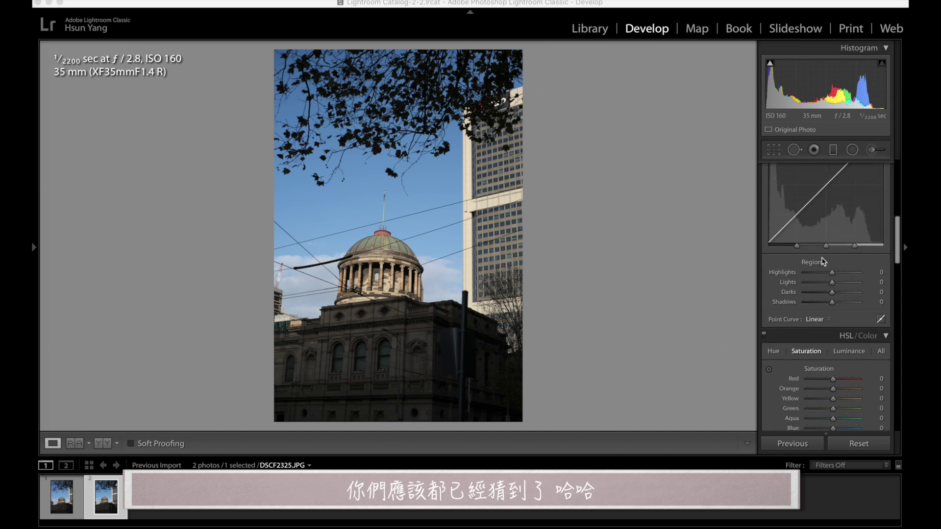
drag(835, 276, 827, 278)
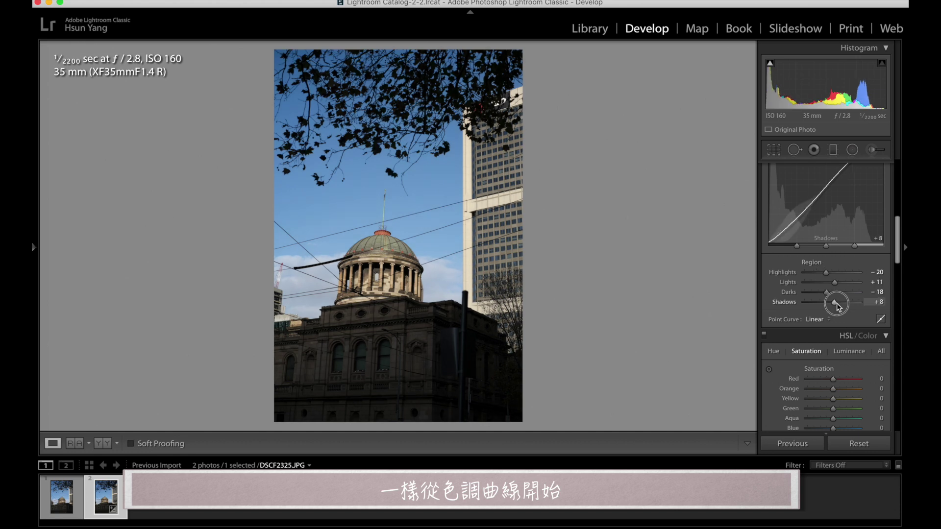
drag(835, 302, 839, 308)
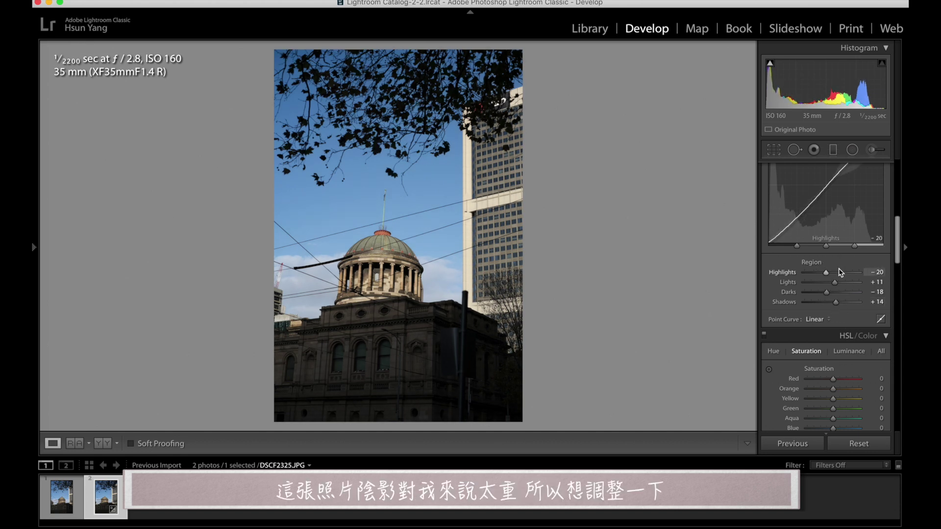
- Brighten and flatten the building photo with Exposure +1.00, Contrast -91, Highlights -72 and Shadows +41
scroll(842, 272, up, 10)
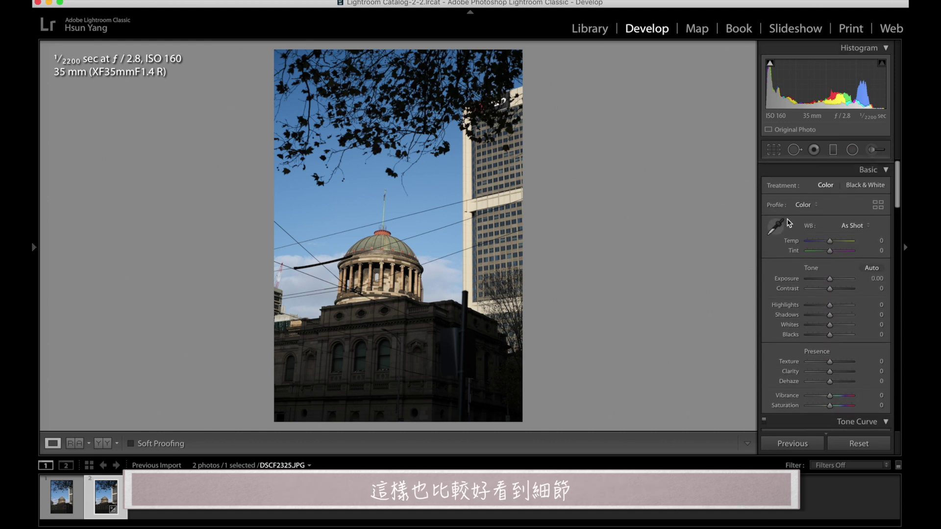
mouse_move(830, 287)
mouse_down()
mouse_move(808, 294)
mouse_move(834, 284)
mouse_up()
click(830, 277)
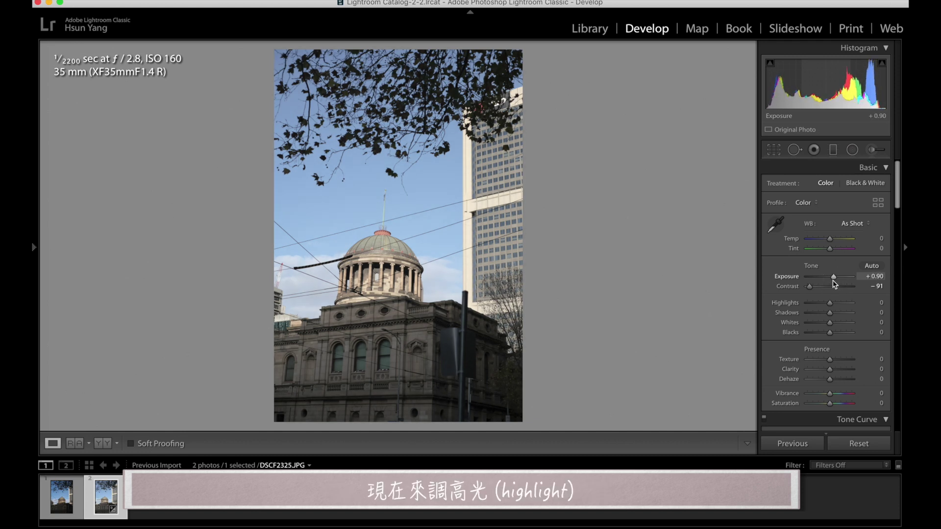
mouse_move(830, 303)
mouse_down()
mouse_move(813, 303)
mouse_move(835, 276)
mouse_move(835, 317)
mouse_up()
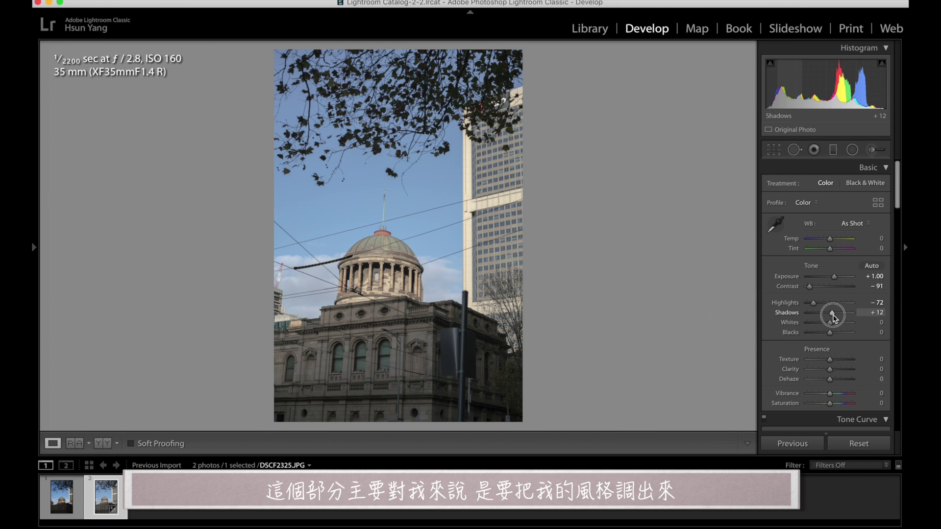
drag(835, 317, 841, 319)
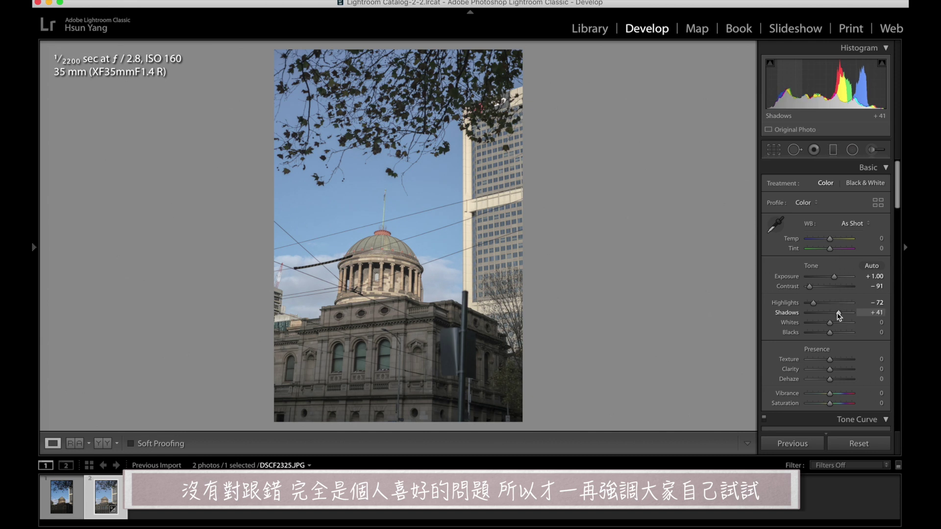
- Set the building photo's Whites to +15, Clarity +20, Vibrance +10, Saturation -18, Temp +8 and Exposure +1.10
drag(830, 322, 832, 324)
drag(830, 369, 834, 371)
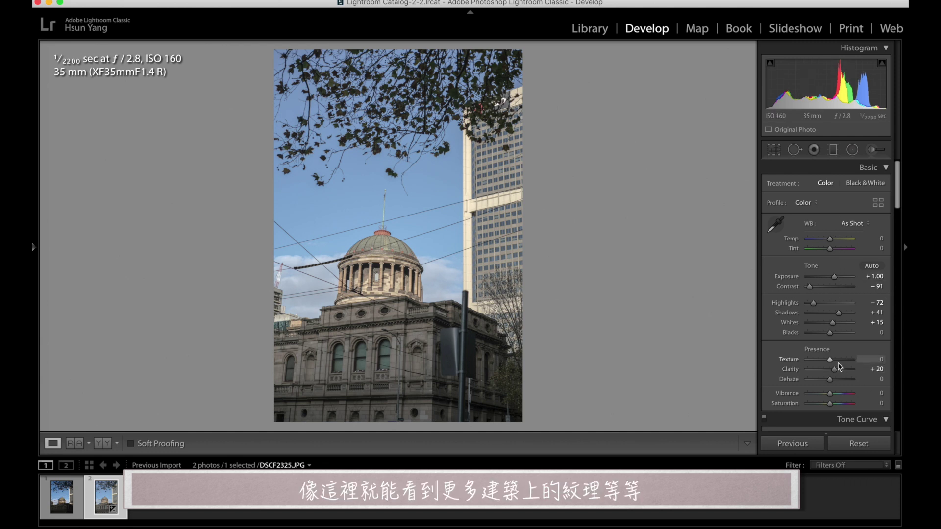
drag(830, 394, 832, 394)
- Adjust the building photo's color saturation to Orange +19, Green +26, Aqua -27, Blue +54 and Purple -5
scroll(836, 300, down, 10)
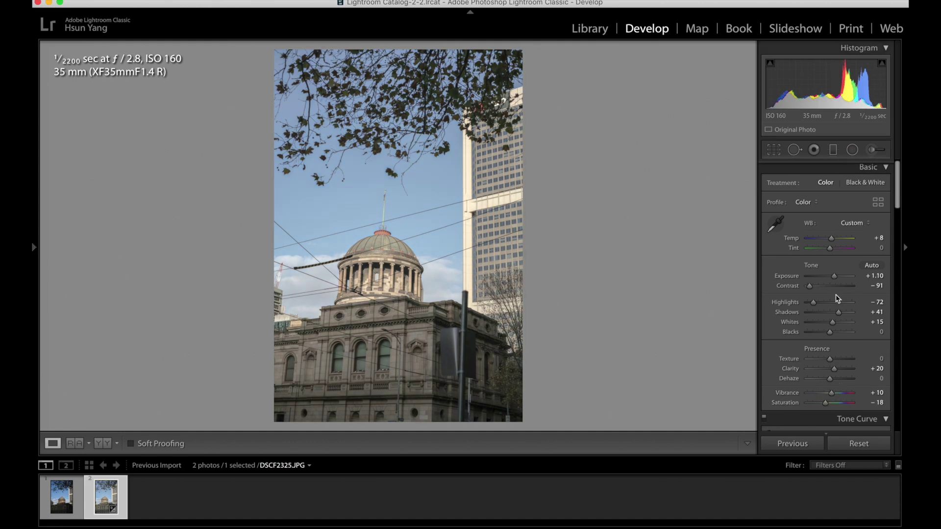
scroll(836, 300, down, 5)
drag(834, 359, 848, 360)
drag(834, 318, 827, 349)
click(833, 369)
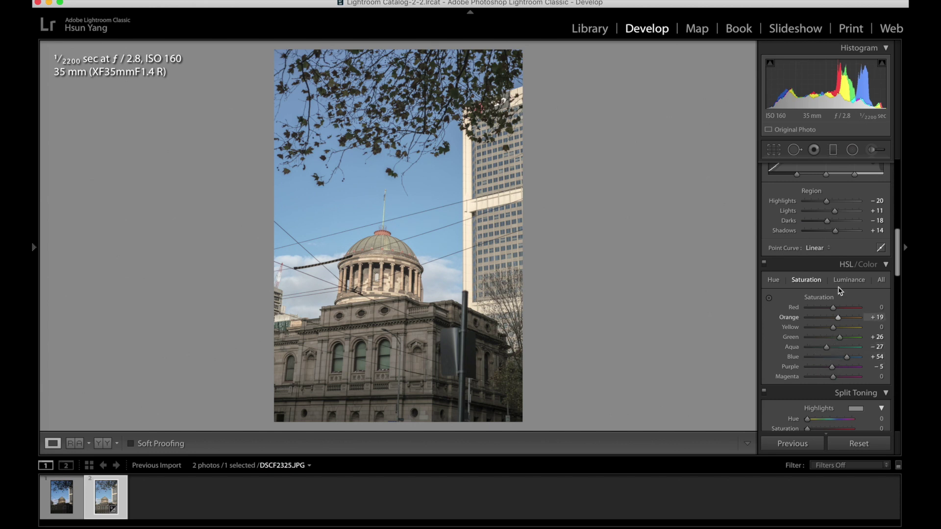
- Refine the building photo to Exposure +1.35, Contrast -100 and overall Saturation -8
scroll(836, 319, up, 10)
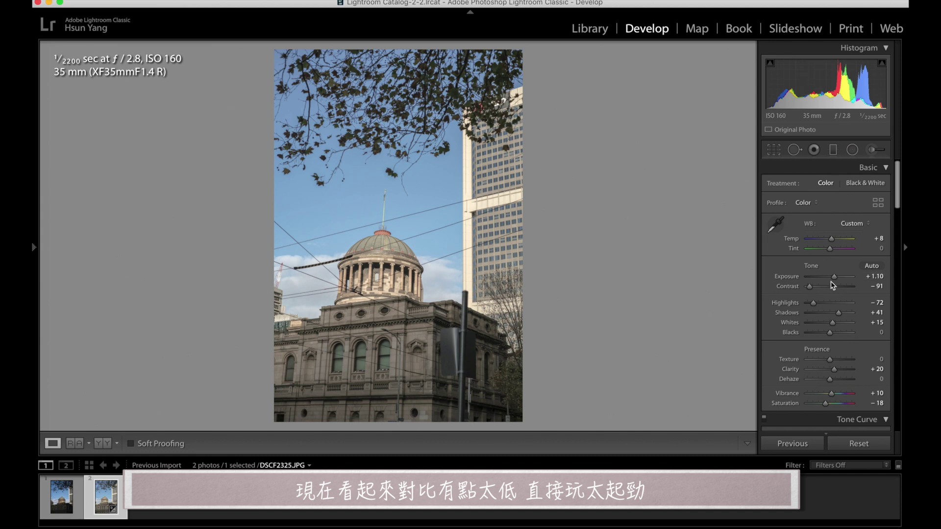
drag(833, 276, 838, 281)
drag(826, 403, 828, 405)
drag(810, 286, 838, 280)
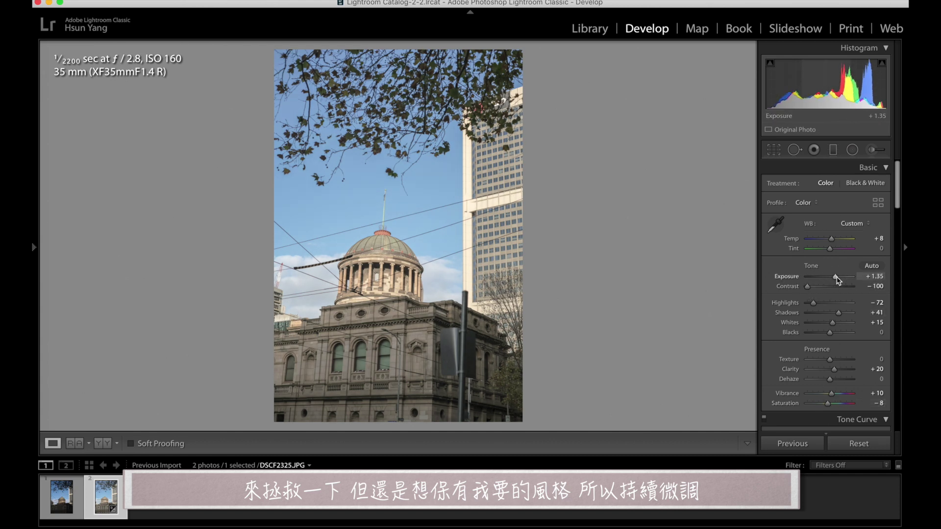
scroll(779, 291, down, 5)
scroll(784, 275, up, 5)
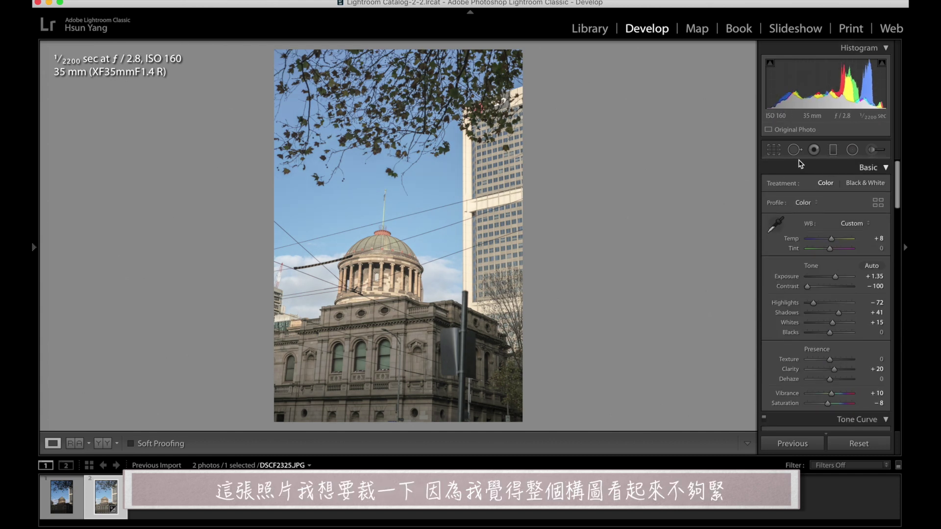
- Crop the building photo to a 4 x 5 / 8 x 10 aspect around the dome, shifting the frame to trim the building's base
click(773, 150)
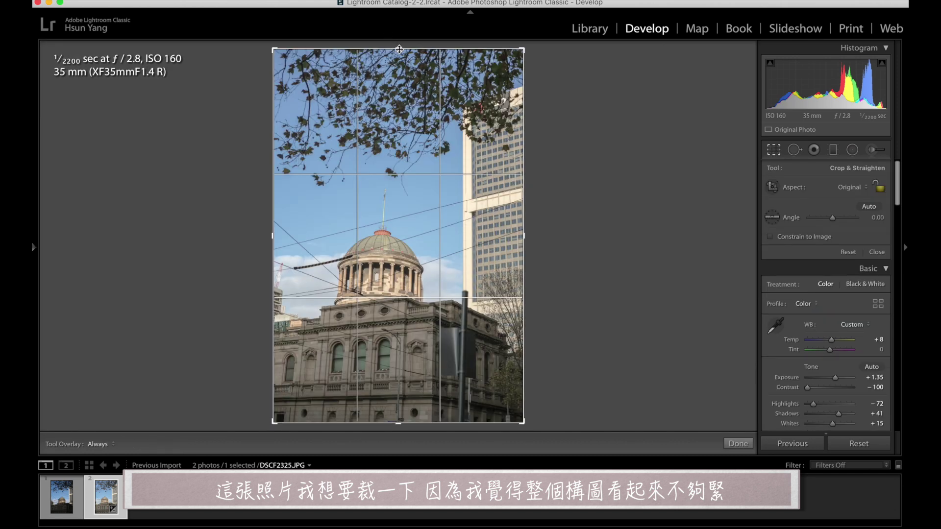
click(854, 188)
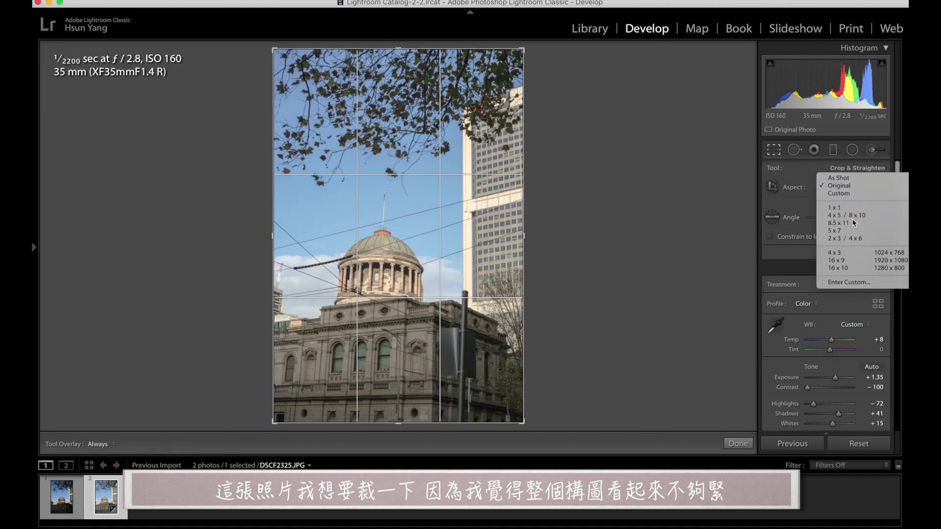
click(868, 216)
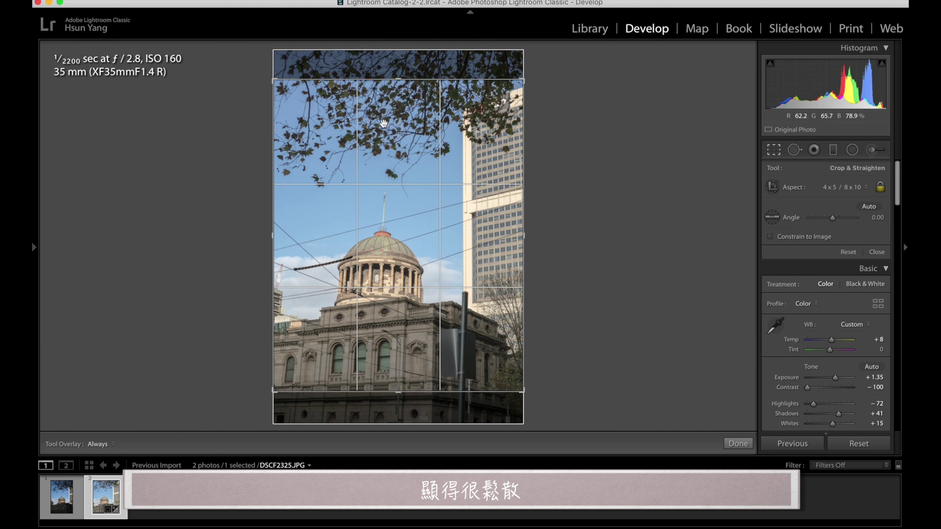
drag(398, 80, 398, 96)
drag(398, 127, 395, 150)
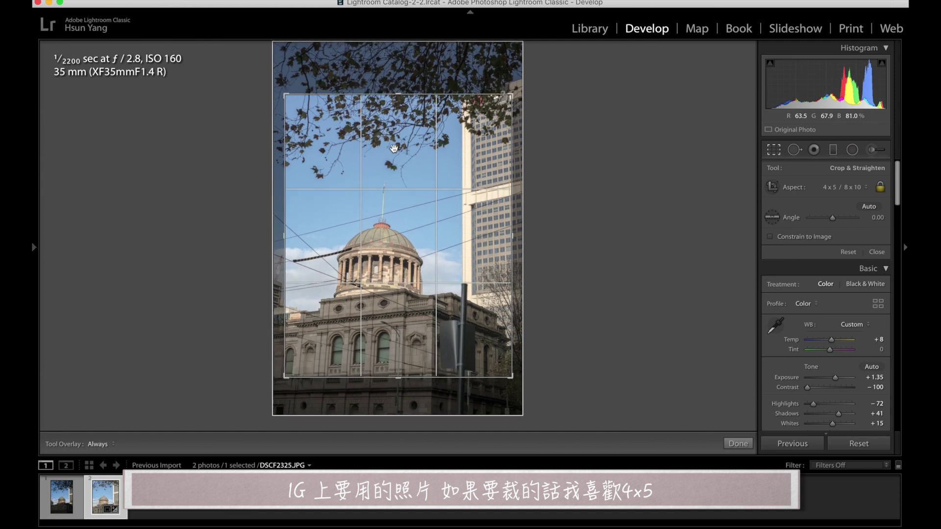
key(Return)
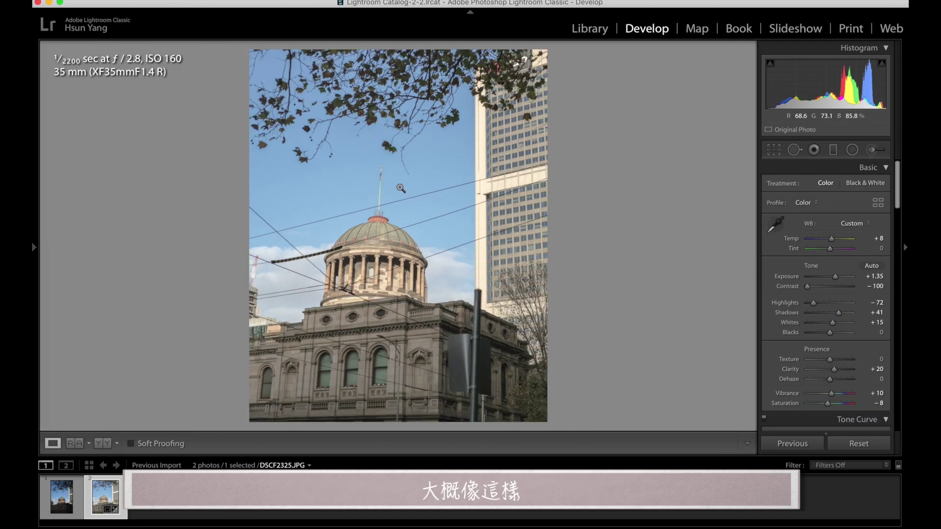
key(r)
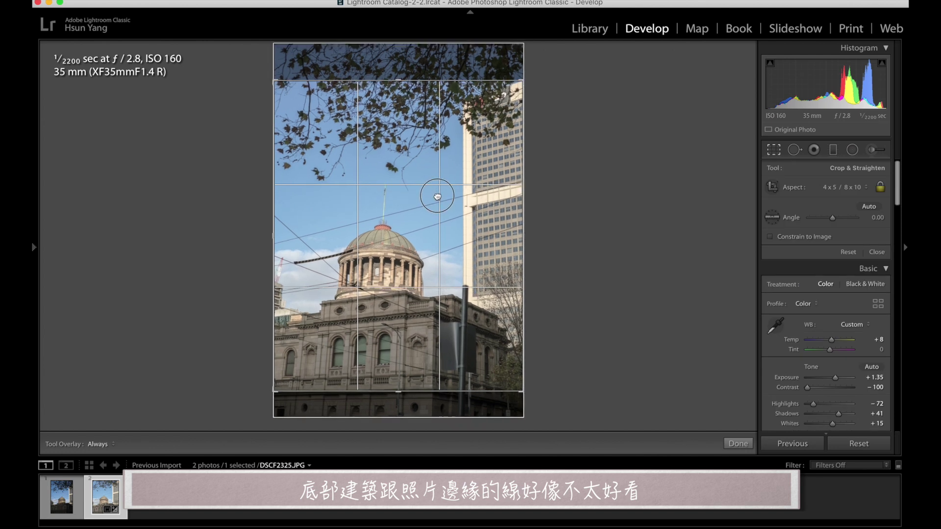
key(Return)
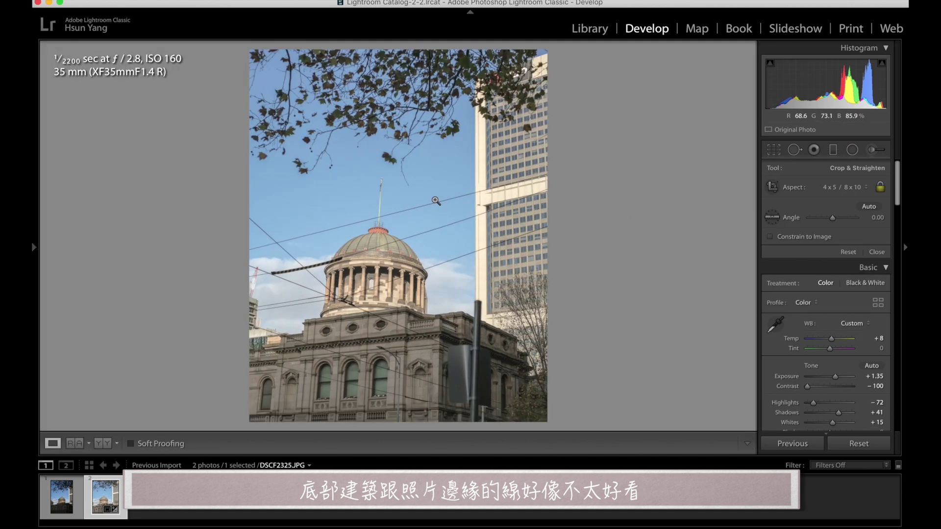
- Refine the building photo's basic adjustments to Contrast -94, Texture +43, Clarity +24 and overall Saturation +8
drag(836, 277, 835, 277)
drag(833, 370, 835, 369)
drag(808, 287, 810, 288)
drag(827, 403, 831, 403)
click(837, 278)
drag(837, 279, 836, 279)
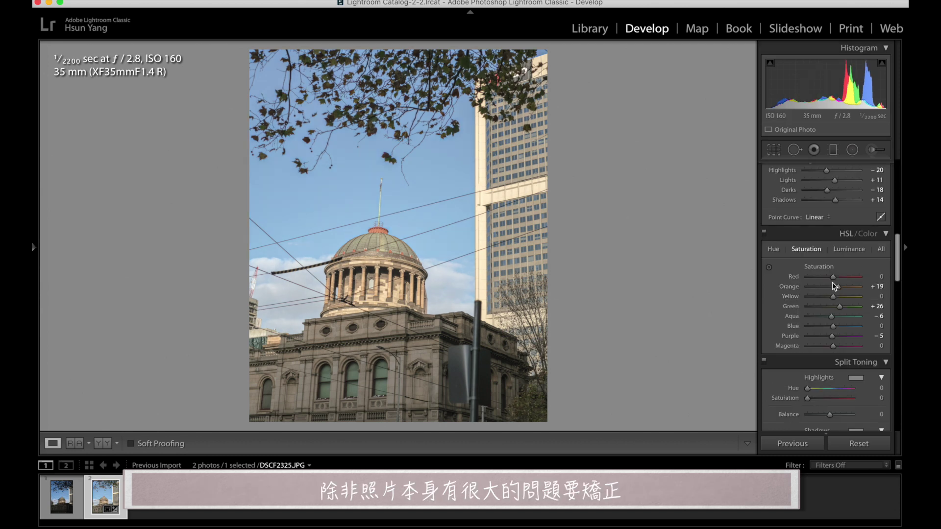
- Set the building photo's Blue saturation to +5 and lower its Exposure to +0.80
mouse_move(834, 326)
mouse_down()
mouse_move(817, 325)
mouse_move(836, 331)
mouse_up()
scroll(836, 324, up, 5)
drag(836, 248, 833, 246)
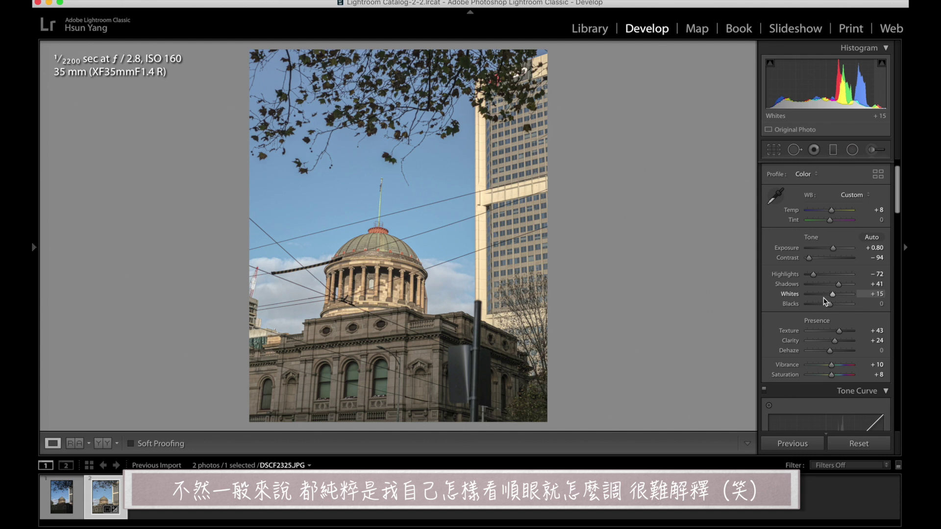
- Fine-tune the building photo's color saturation to Orange +8, Yellow +3, Green +19 and Aqua -8
scroll(837, 281, down, 5)
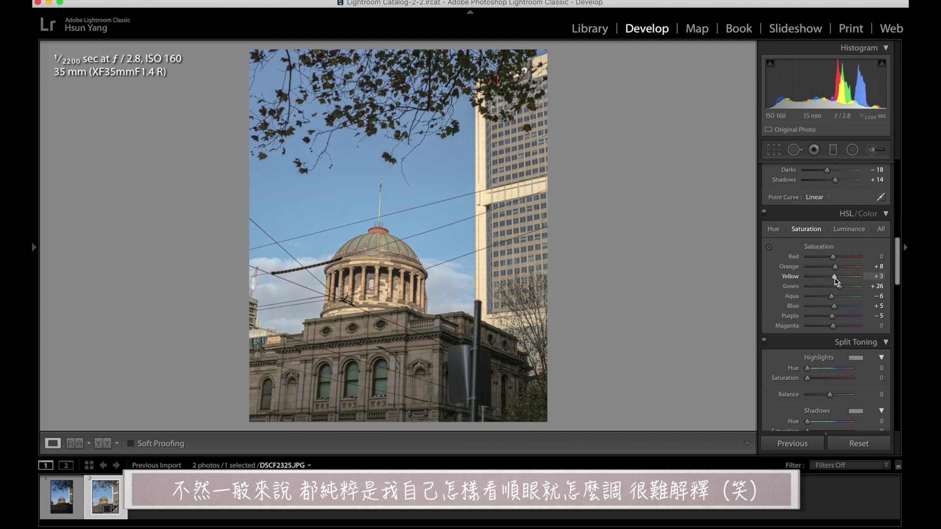
click(840, 288)
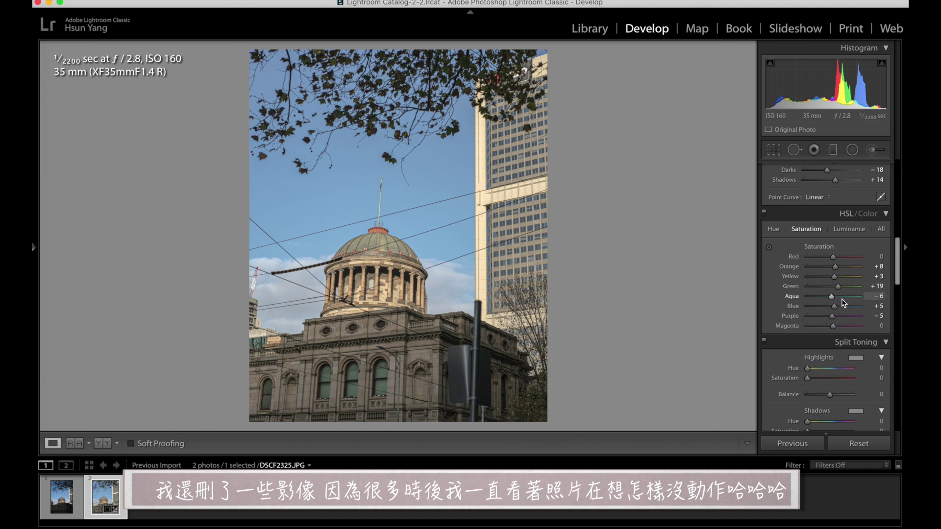
scroll(836, 284, down, 1)
click(833, 273)
drag(832, 272, 834, 272)
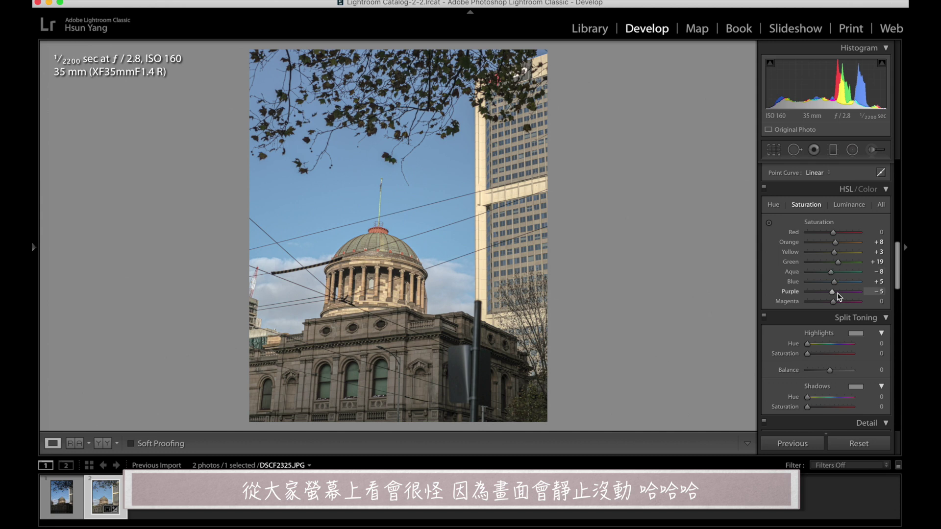
- Compare the original and edited building photo side by side in the Before & After view
scroll(833, 295, up, 1)
click(105, 444)
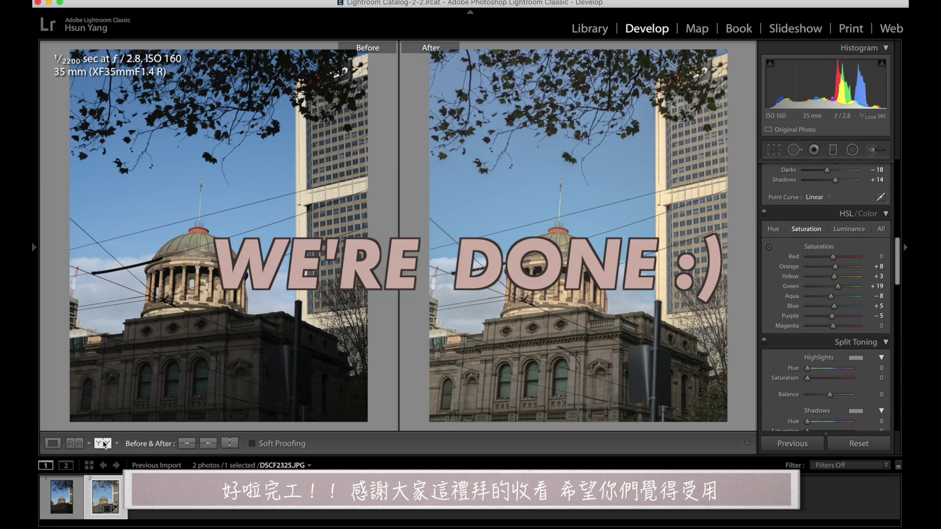